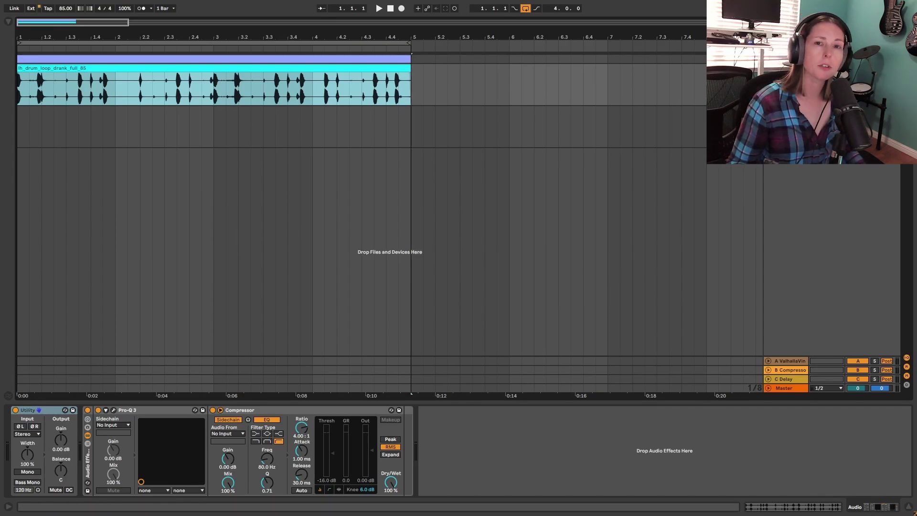
Select the drum loop across bars 1.1.1–5.1.1 and play it back.
left_click(231, 78)
left_click(226, 76)
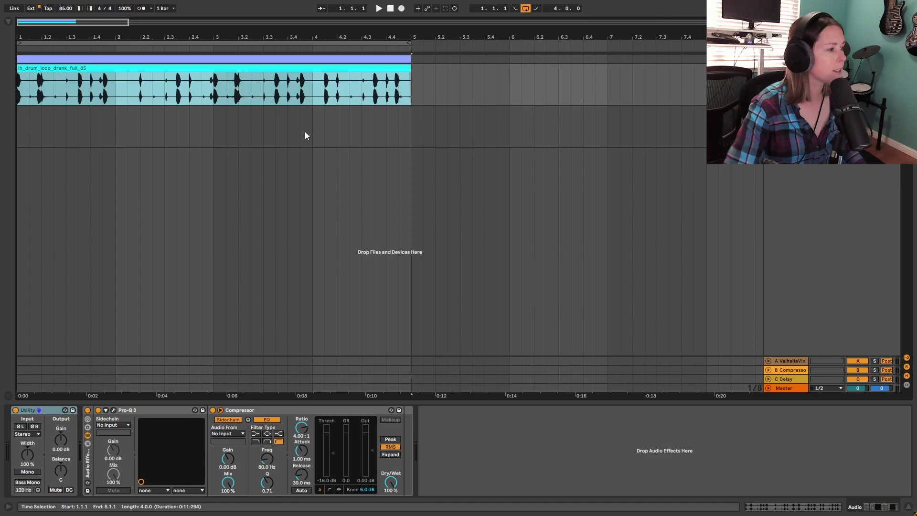
left_click(390, 46)
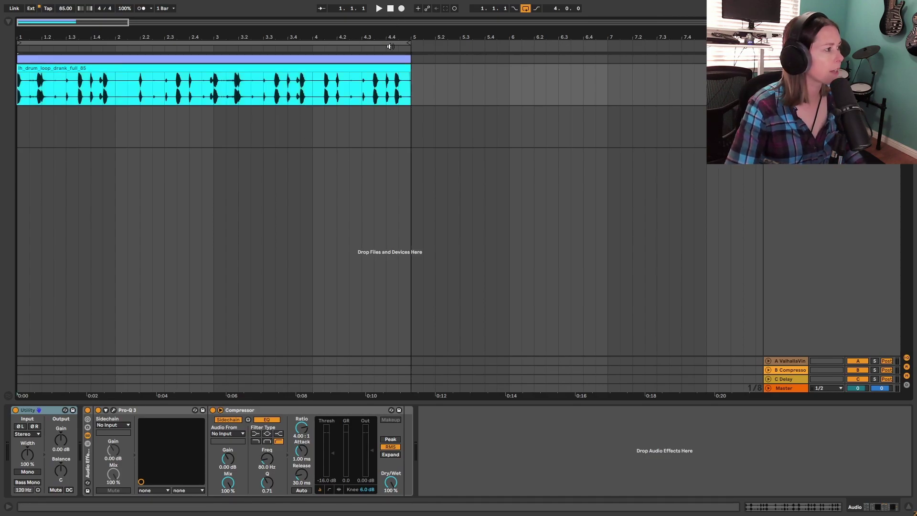
key("space")
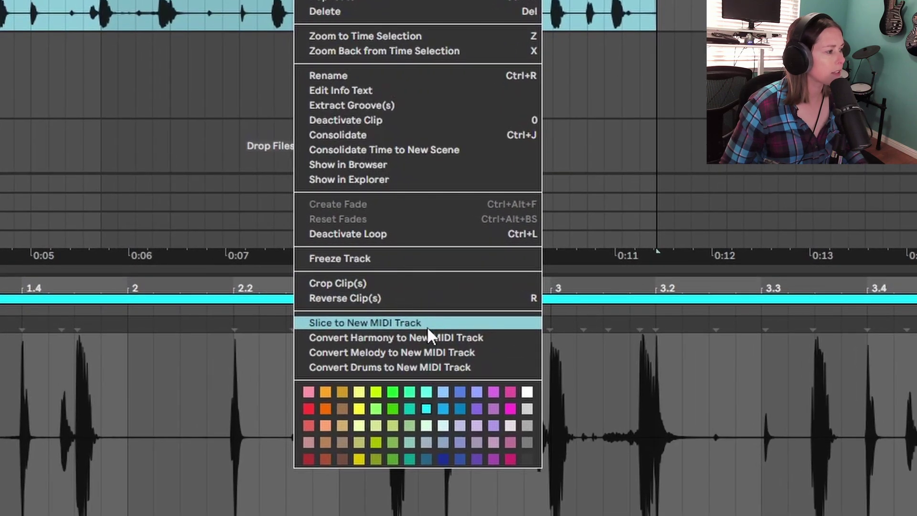
Slice the loop by Transient into 36 MIDI slices, enlarge the piano roll and play it.
left_click(427, 327)
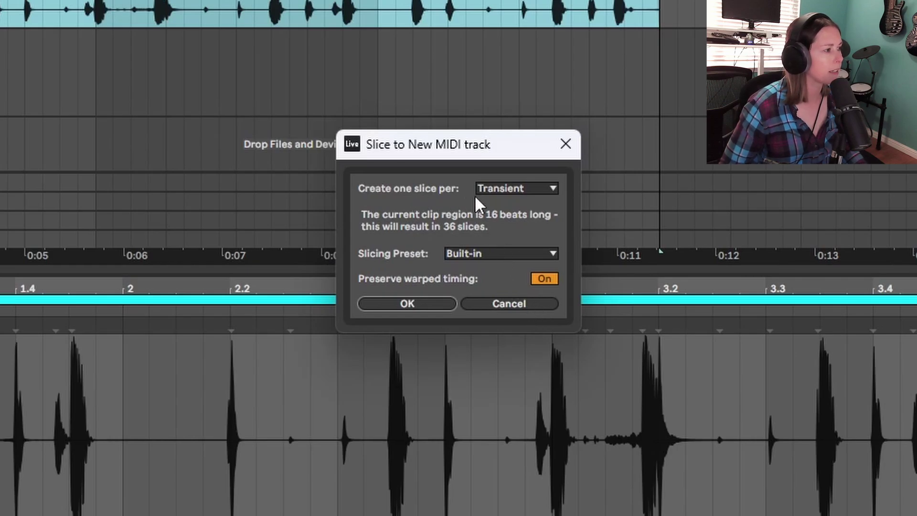
key("Return")
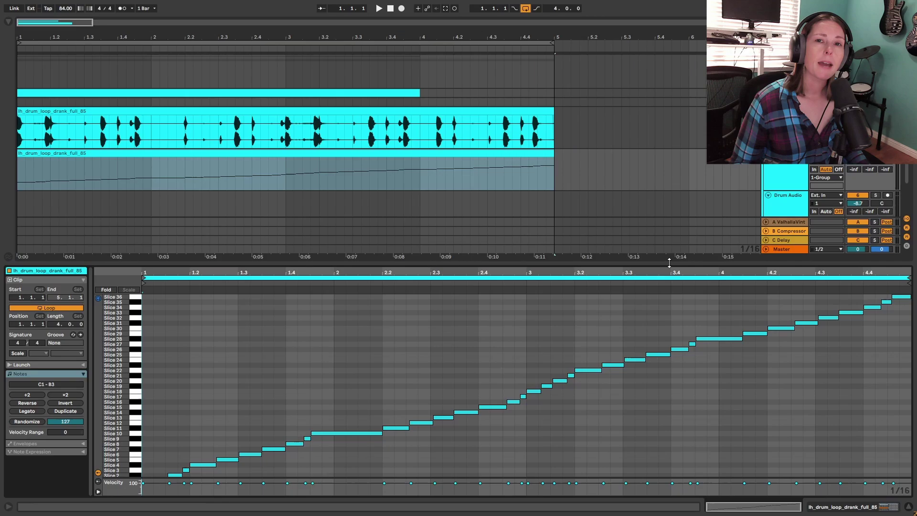
left_click_drag(669, 262, 668, 176)
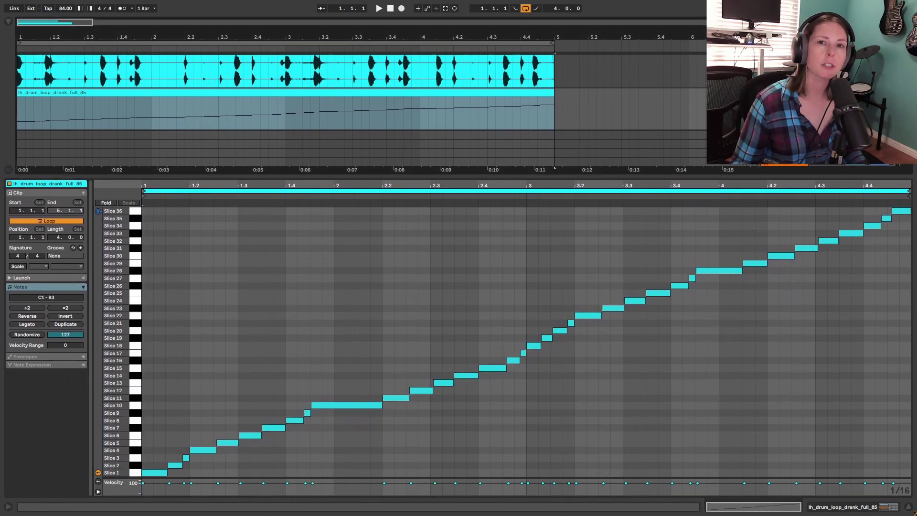
key("space")
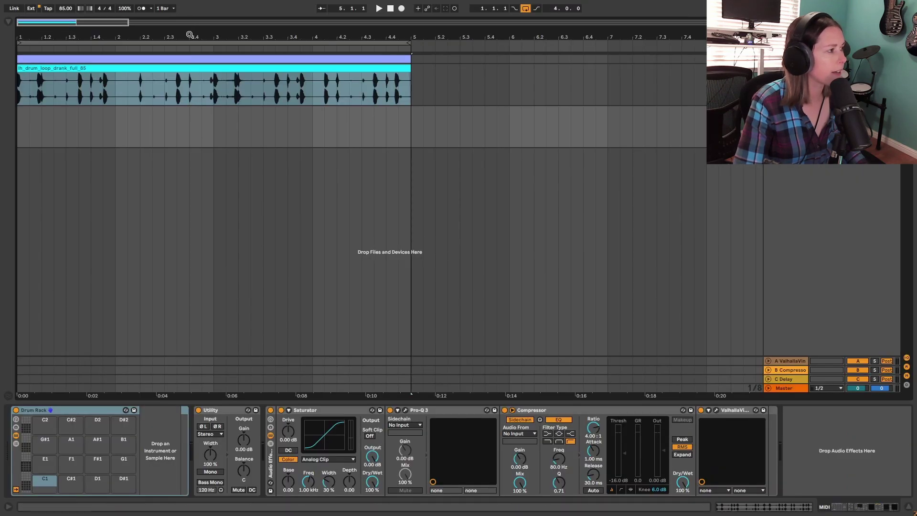
Drag three single drum hits from the zoomed clip onto Drum Rack pads C1, C#1 and D1.
left_click_drag(189, 35, 50, 482)
left_click(268, 88)
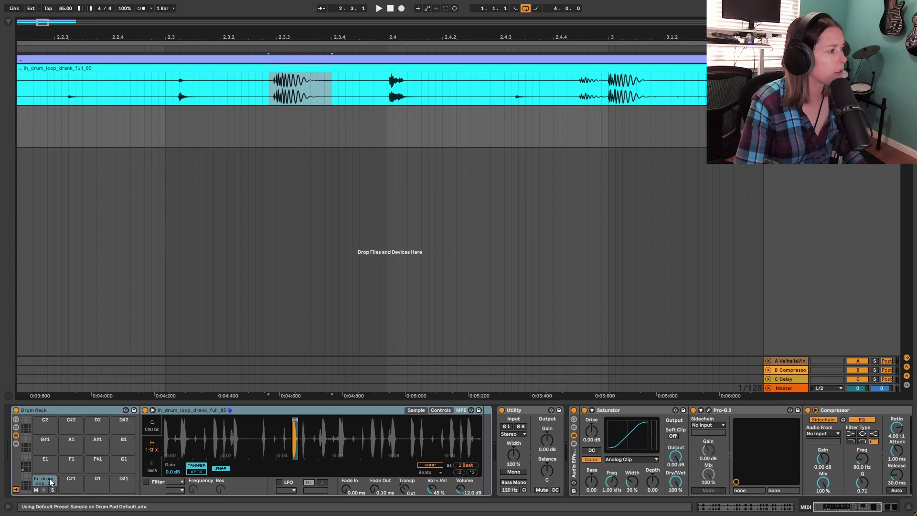
left_click_drag(387, 88, 71, 480)
left_click_drag(326, 88, 428, 88)
left_click_drag(363, 88, 102, 481)
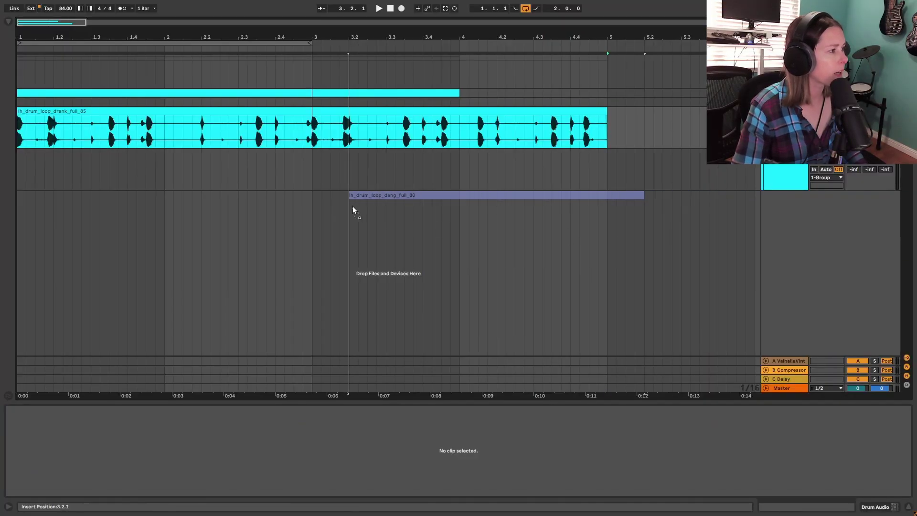
Place lh_drum_loop_dang_full_80 at bar 1 below the drank loop and play both from the start.
left_click_drag(352, 209, 20, 165)
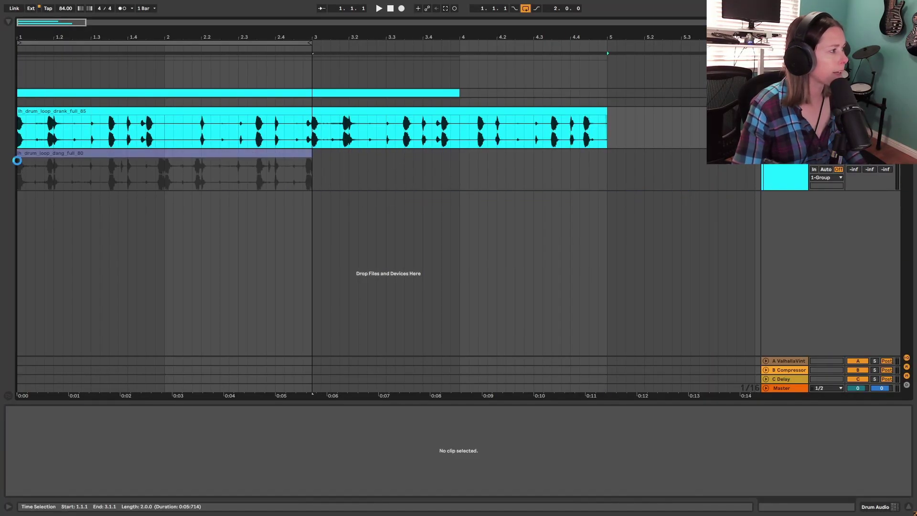
left_click_drag(120, 39, 122, 62)
left_click(418, 169)
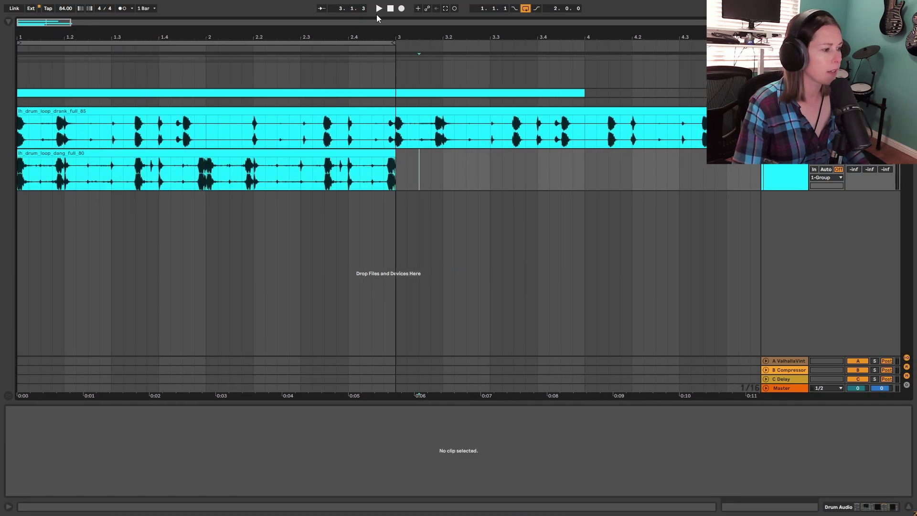
left_click(390, 9)
key("space")
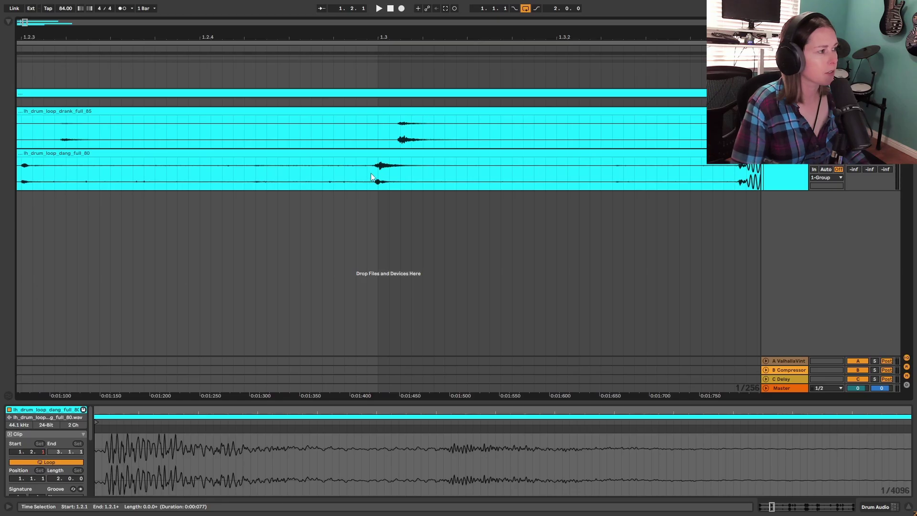
Select the dang clip's hit from 1.3.4 to 1.4.1.
left_click(367, 171)
left_click_drag(367, 171, 422, 136)
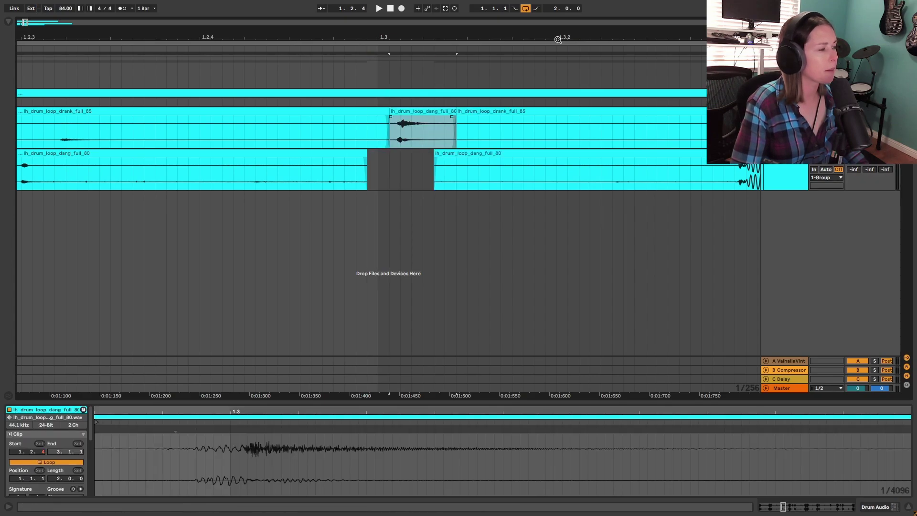
left_click_drag(558, 39, 282, 36)
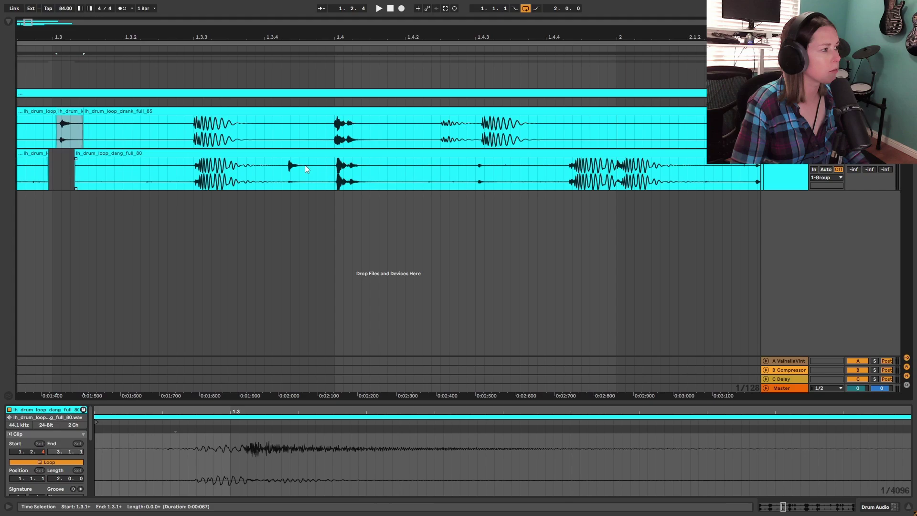
left_click_drag(281, 174, 357, 144)
Move the selected hit into the drank track and place a duplicate at 2.1.2.
key("ctrl+alt+l")
key("minus")
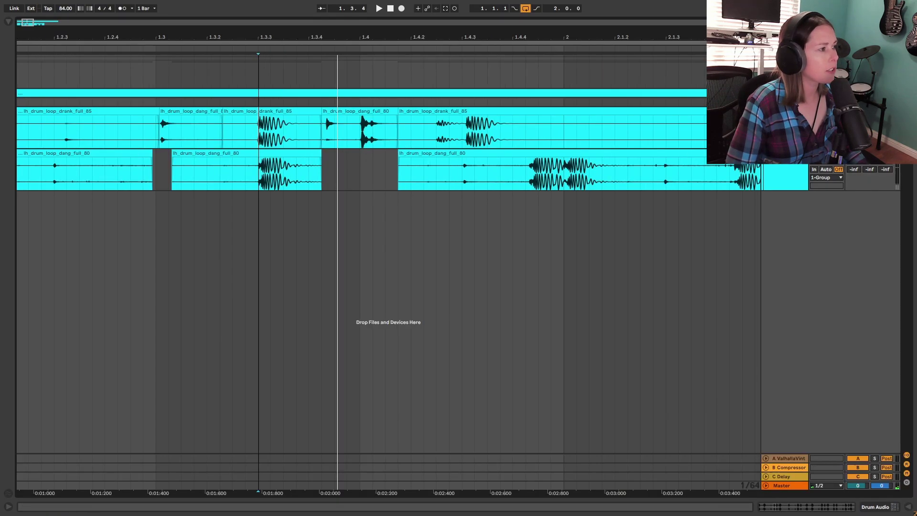
left_click_drag(258, 38, 150, 37)
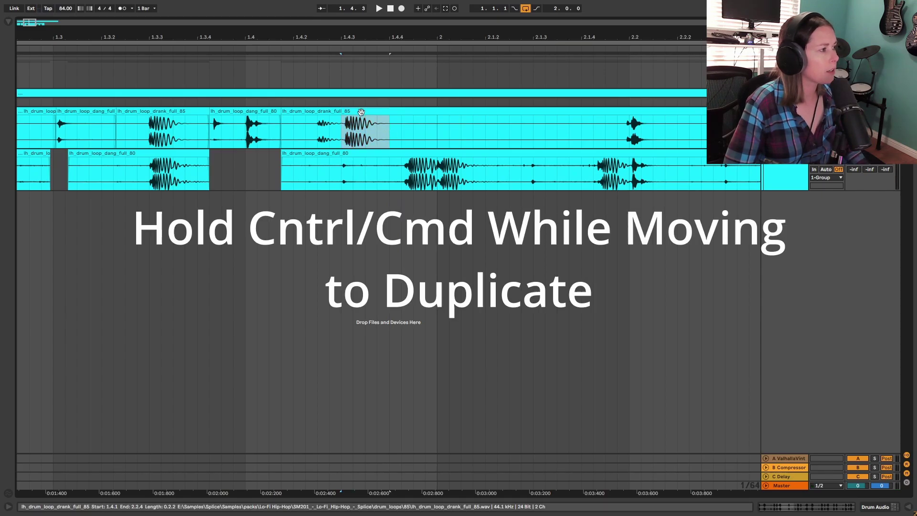
left_click_drag(361, 111, 380, 115)
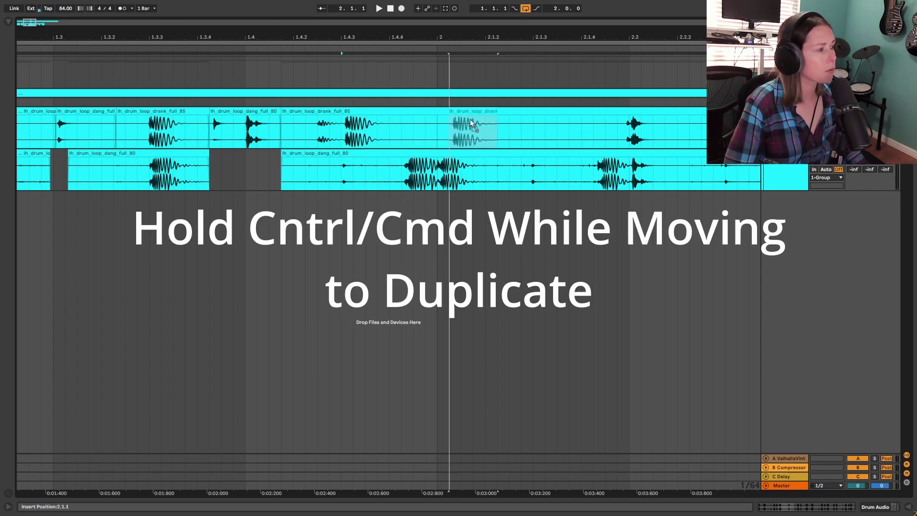
left_click_drag(497, 124, 514, 125)
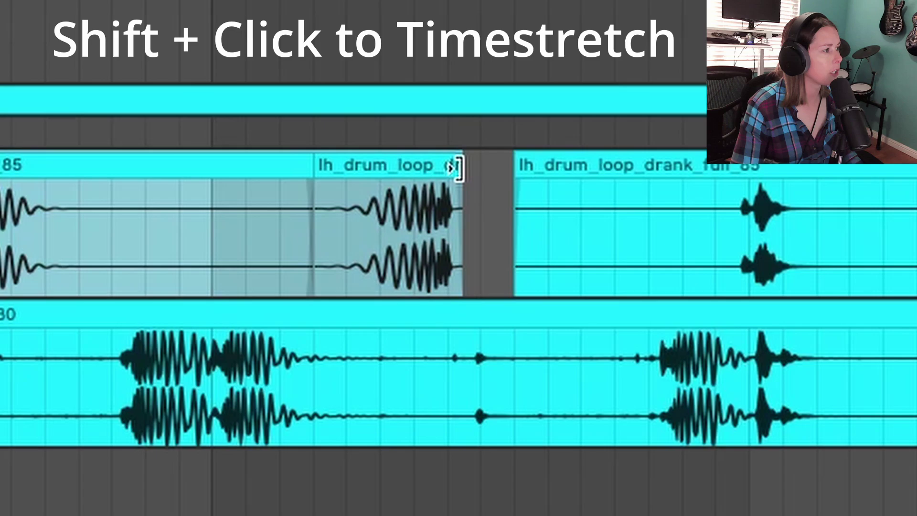
Timestretch the copied hit longer and set its Warp Mode to Tones.
left_click_drag(455, 167, 508, 170)
key("space")
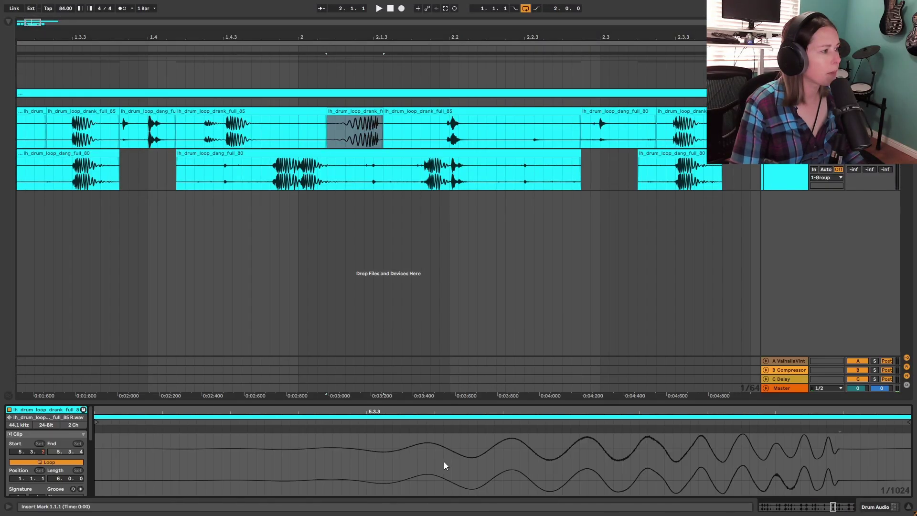
left_click_drag(406, 410, 450, 236)
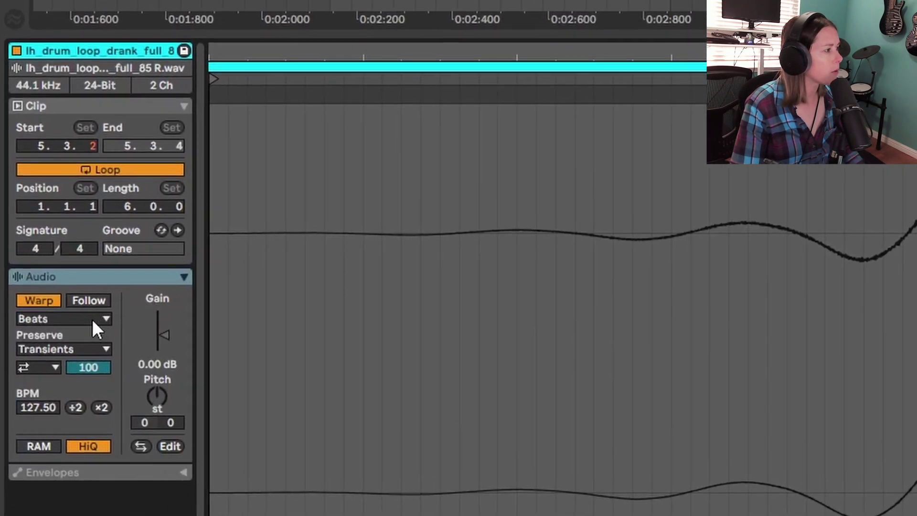
left_click(93, 319)
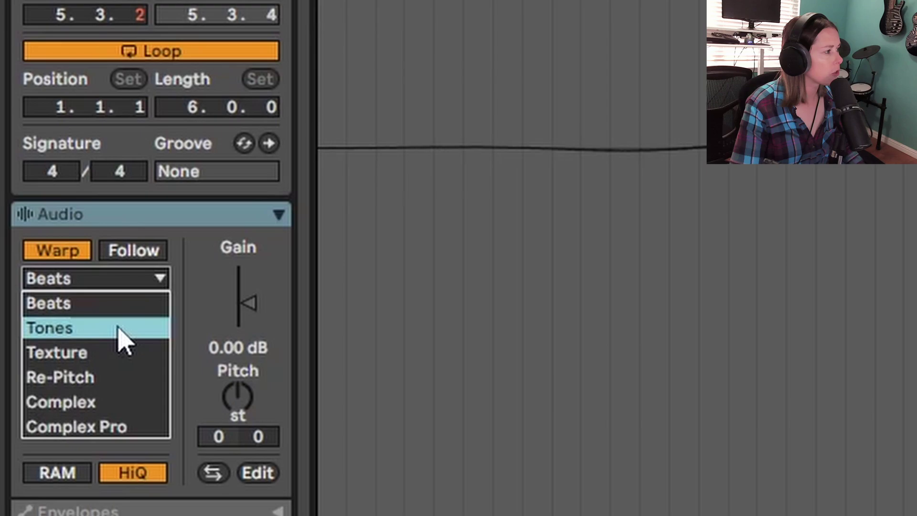
left_click(123, 330)
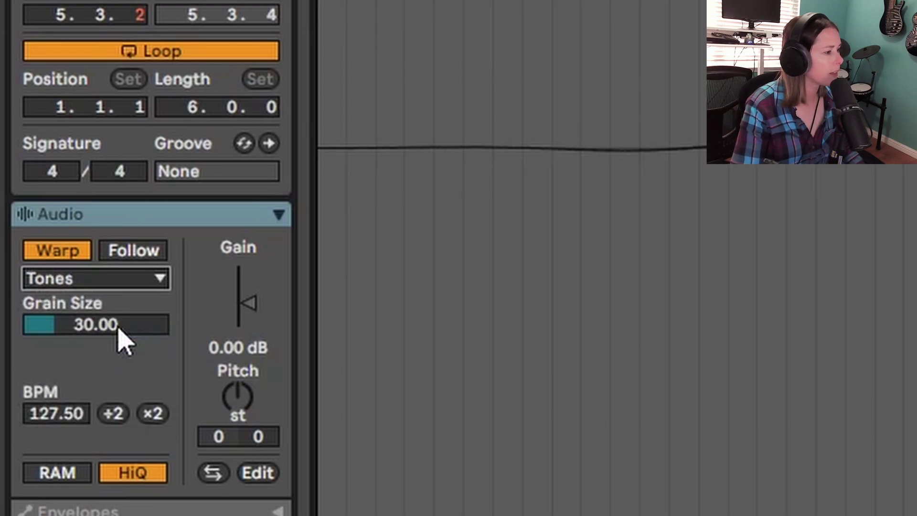
left_click(130, 330)
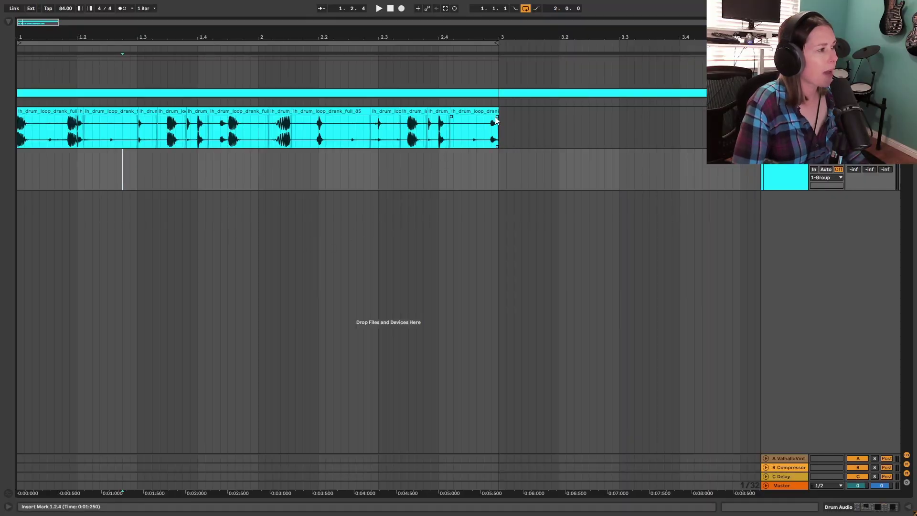
Select all the drum loop slices and consolidate them into one clip with Ctrl+J.
left_click(490, 111)
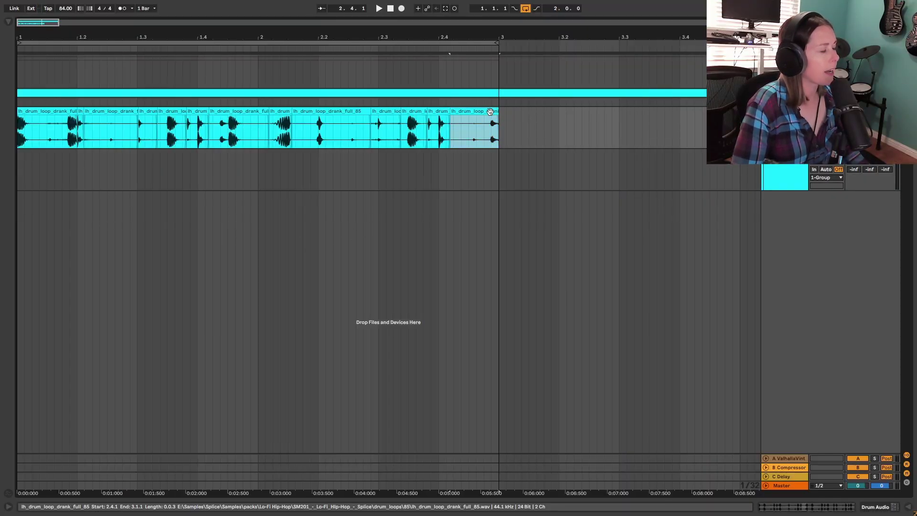
left_click(37, 111, "shift")
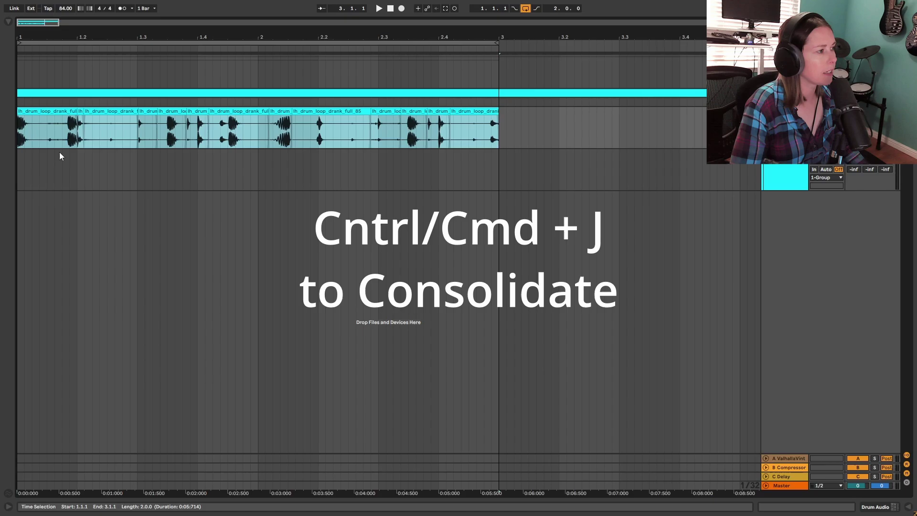
key("ctrl+j")
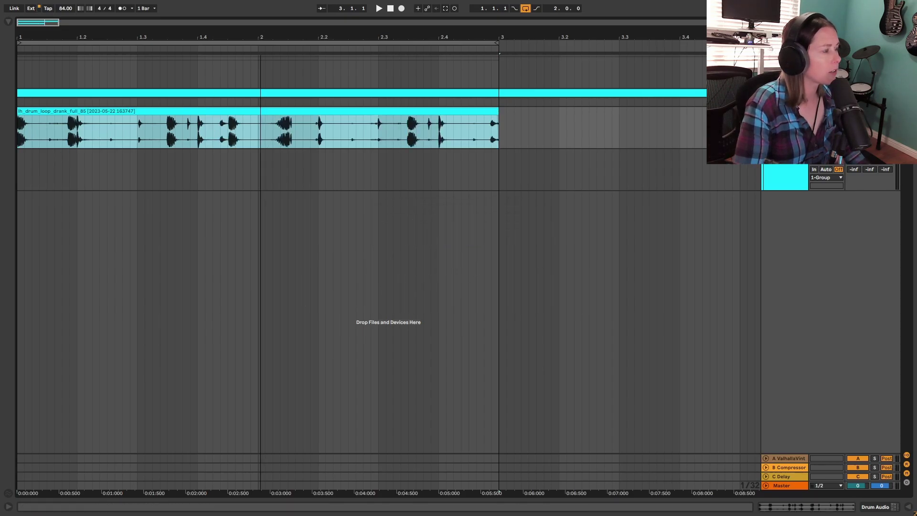
Duplicate the consolidated clip with Ctrl+D so a copy starts at bar 3, then play it.
left_click_drag(213, 52, 213, 47)
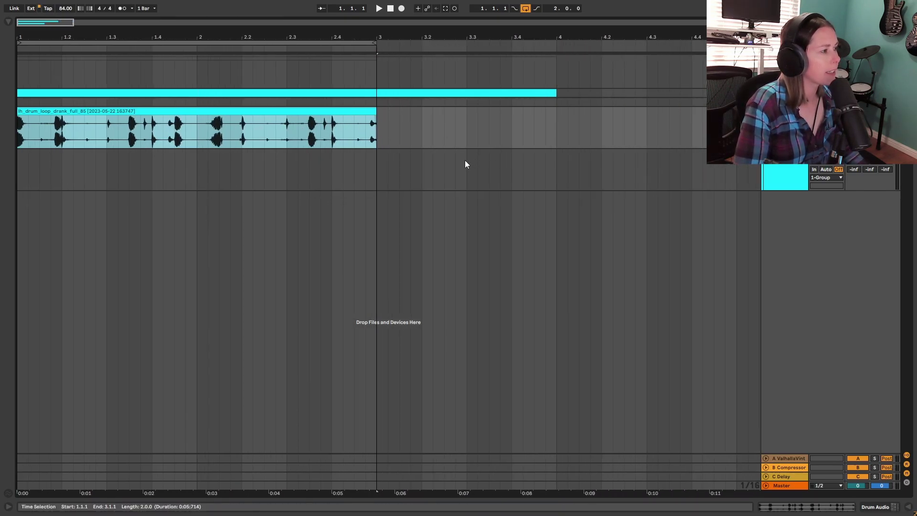
mouse_move(306, 119)
left_mouse_down()
mouse_move(473, 114)
mouse_move(305, 117)
left_mouse_up()
key("ctrl+d")
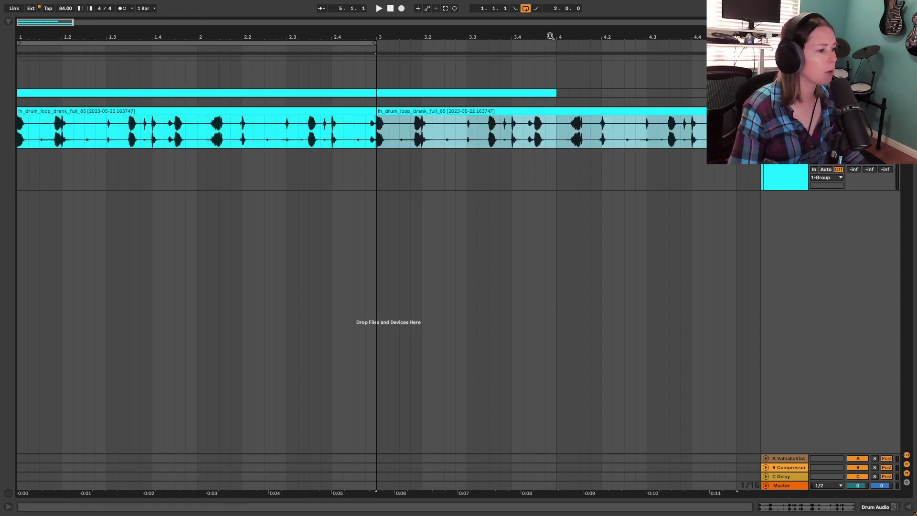
left_click_drag(550, 36, 408, 37)
key("space")
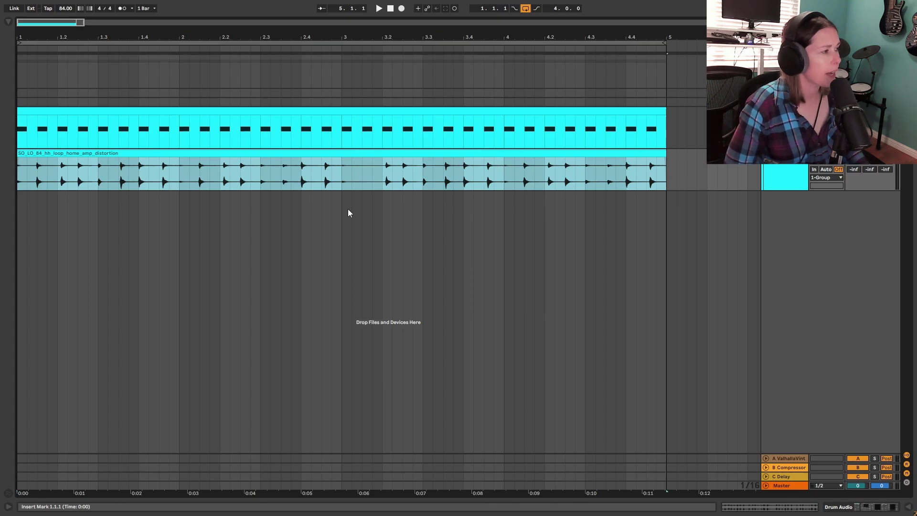
Play the SO_LO_84_hh_loop_home_amp_distortion hi-hat clip and extract its groove from the clip's context menu.
key("space")
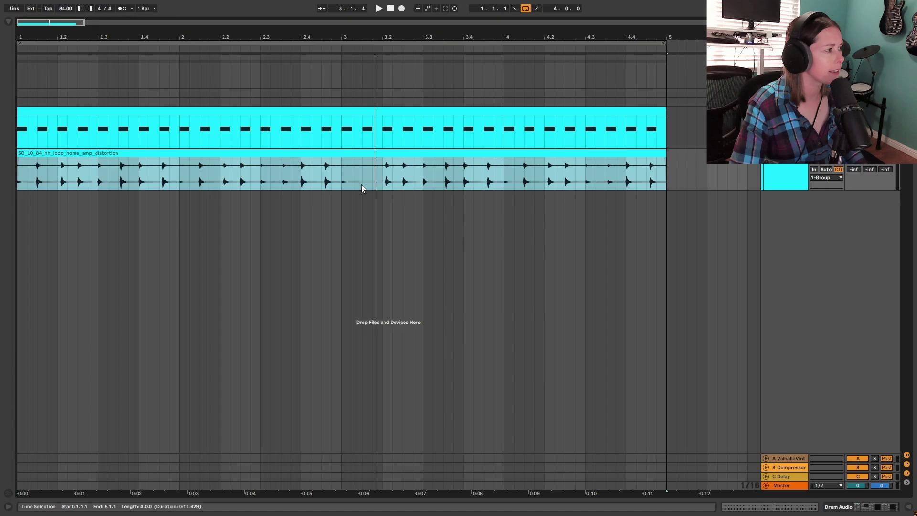
right_click(368, 157)
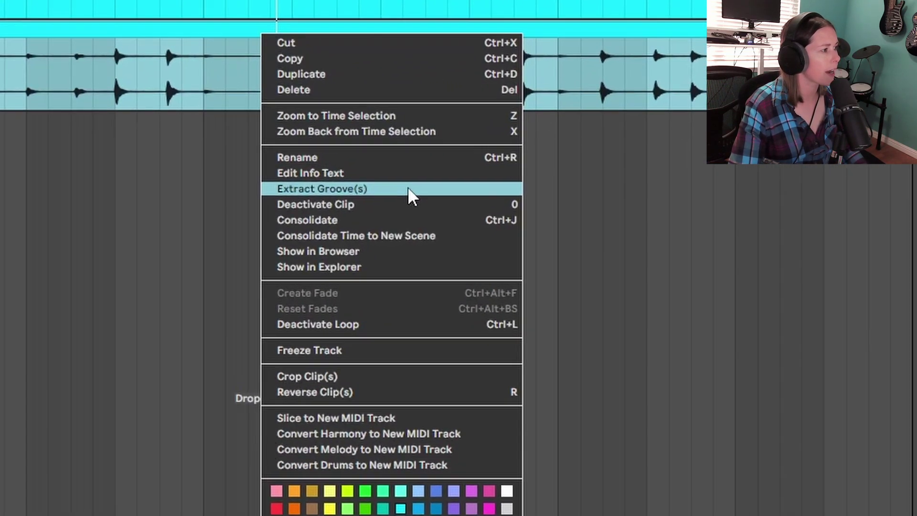
left_click(400, 176)
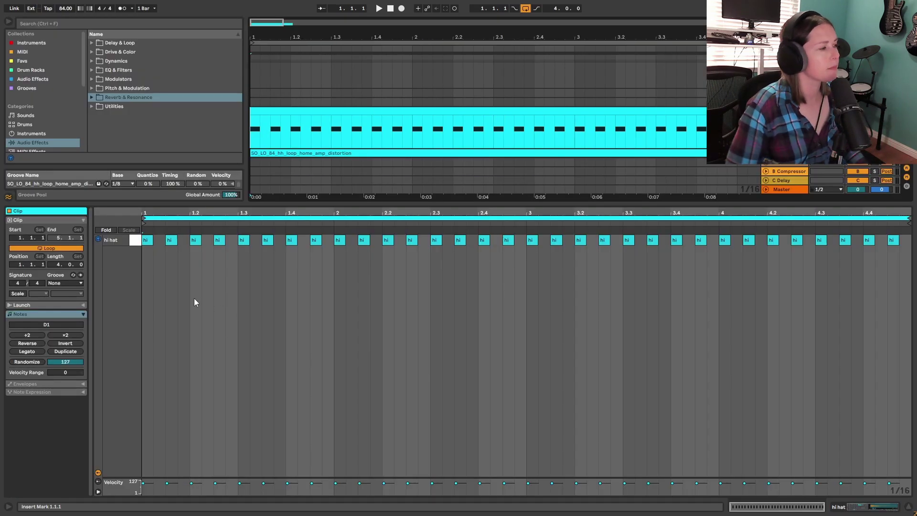
Give the hi hat MIDI clip the SO LO 84 hh loop home amp distortion groove.
left_click(145, 274)
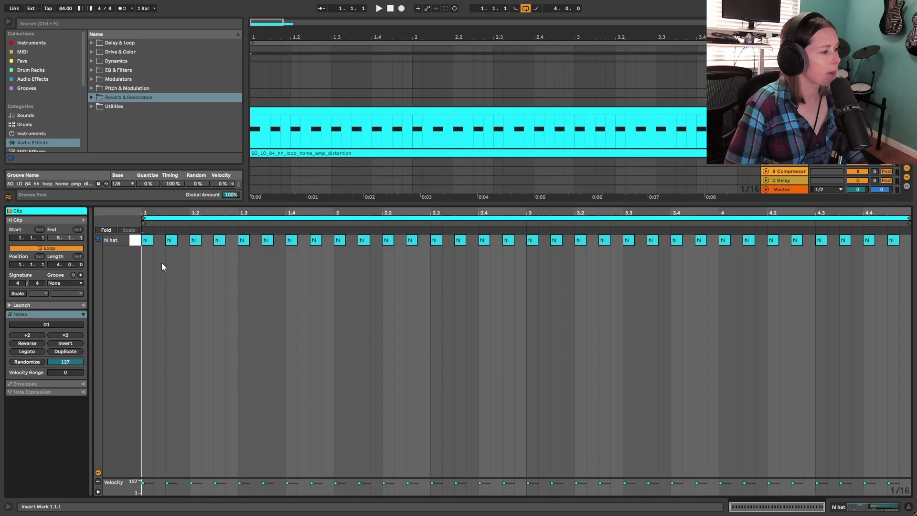
key("space")
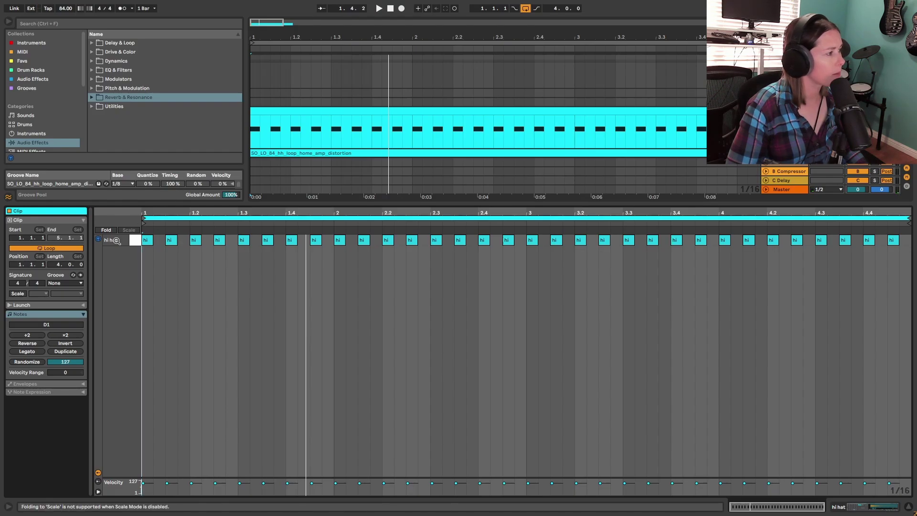
left_click(76, 282)
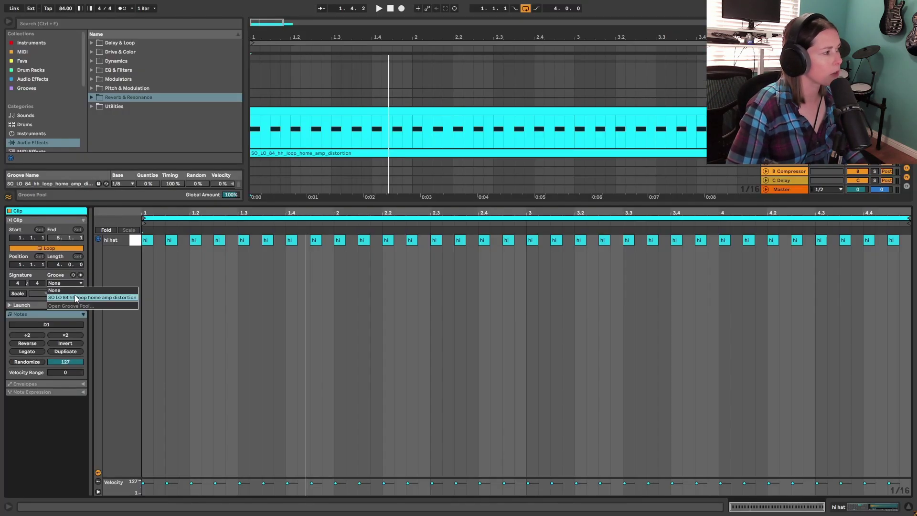
left_click(160, 333)
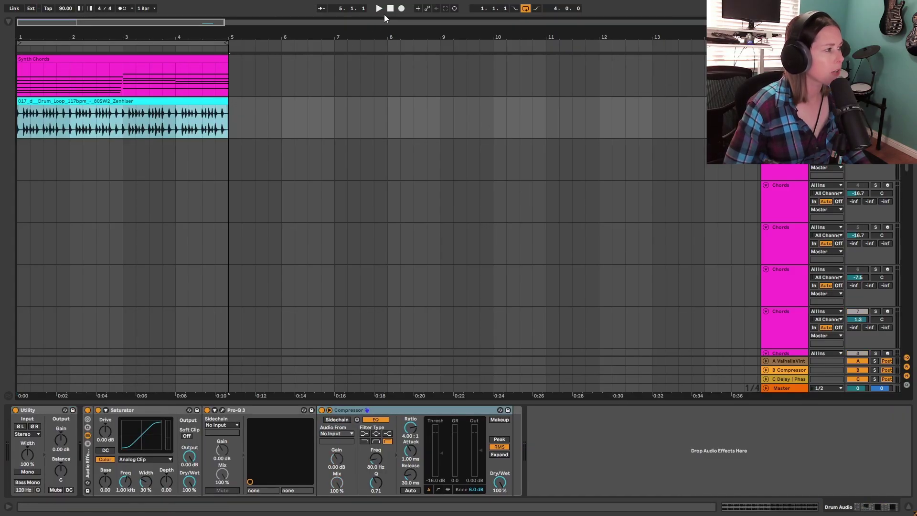
Insert a Vocoder on the drum loop track before the Compressor.
left_click(379, 8)
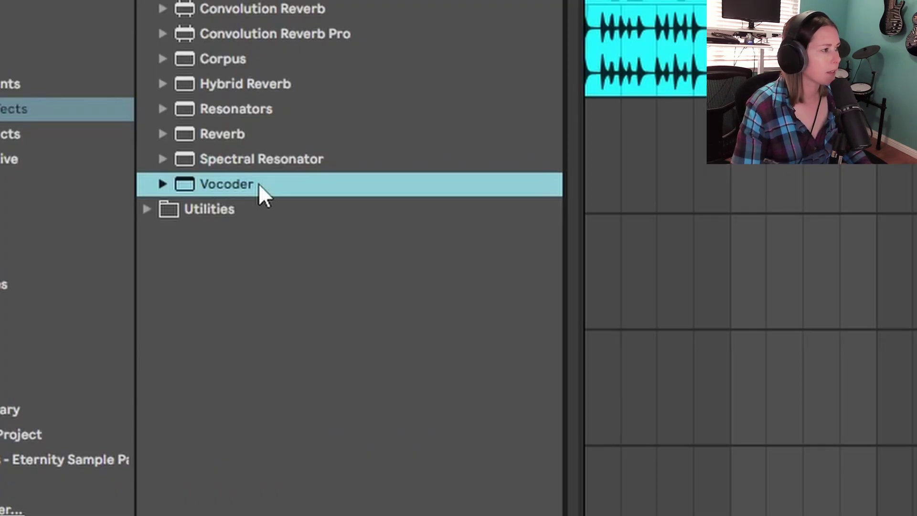
left_click_drag(260, 188, 303, 401)
left_click_drag(111, 225, 113, 303)
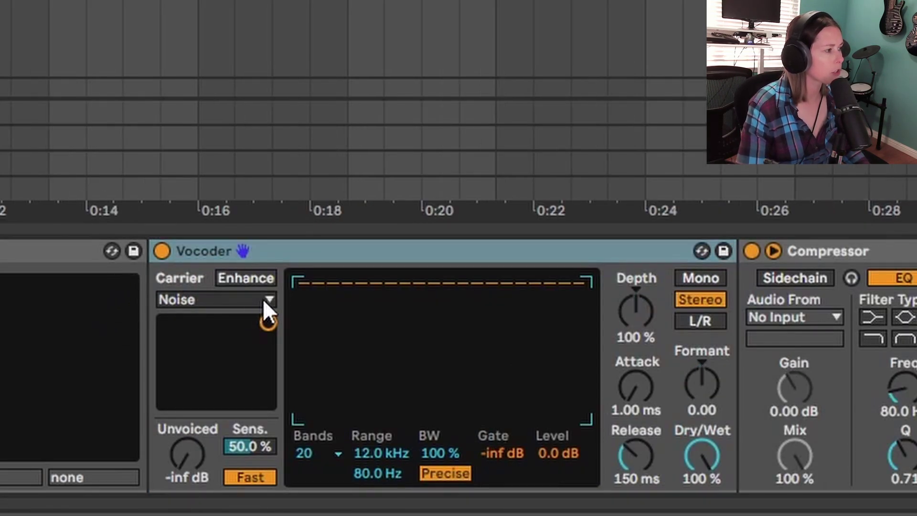
Set the Vocoder carrier to External from the Synth track, Formant -25.4, and play.
left_click(264, 301)
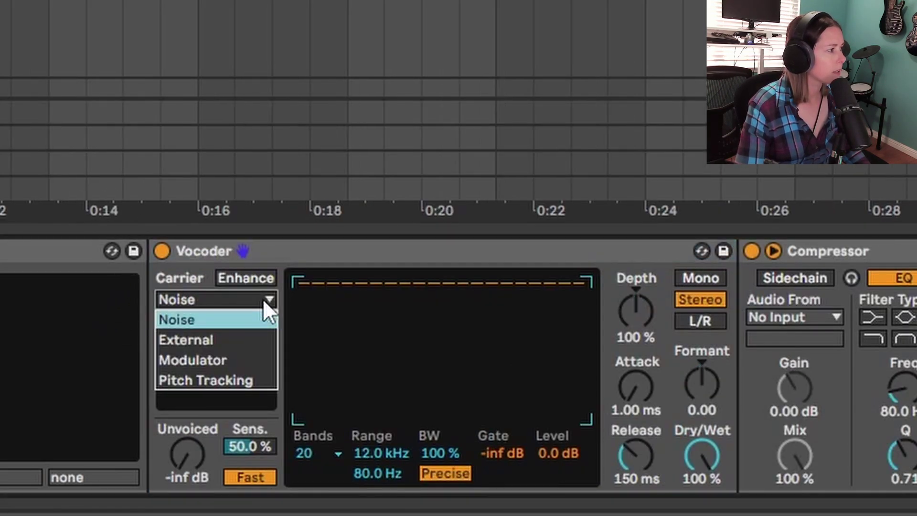
left_click(253, 342)
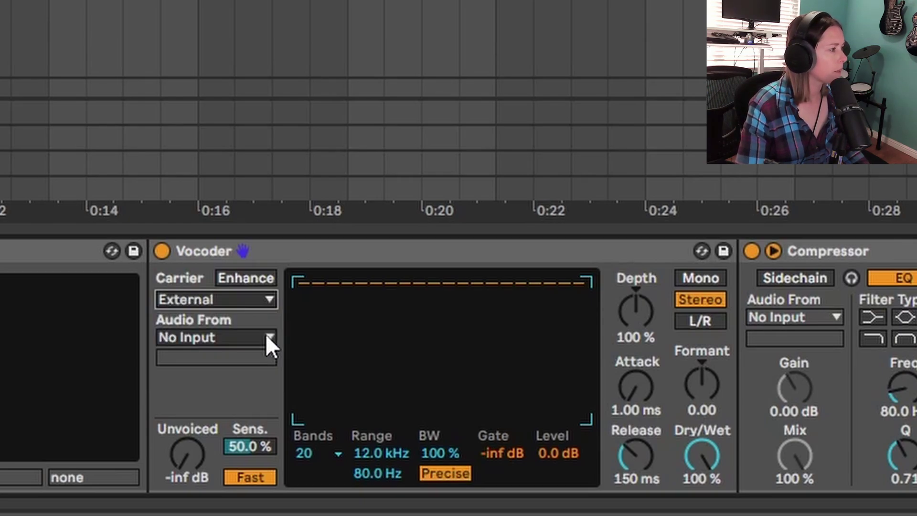
left_click(266, 334)
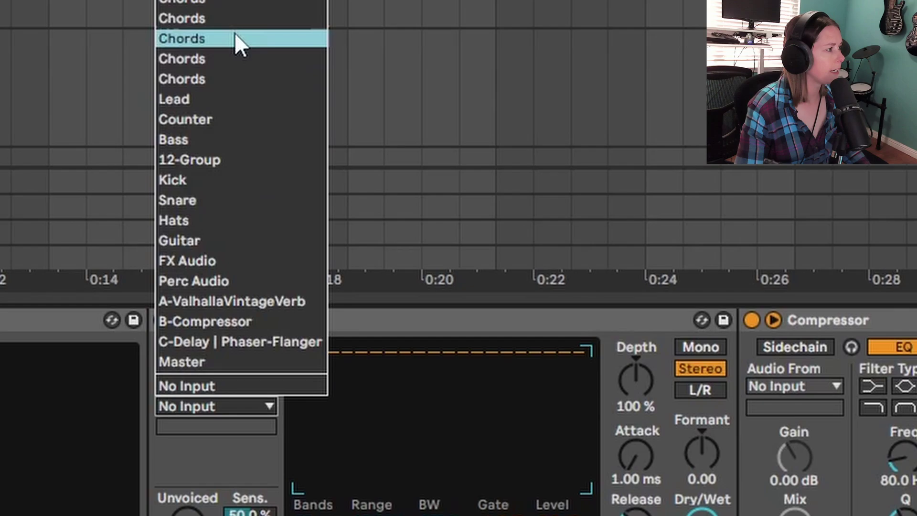
left_click(223, 50)
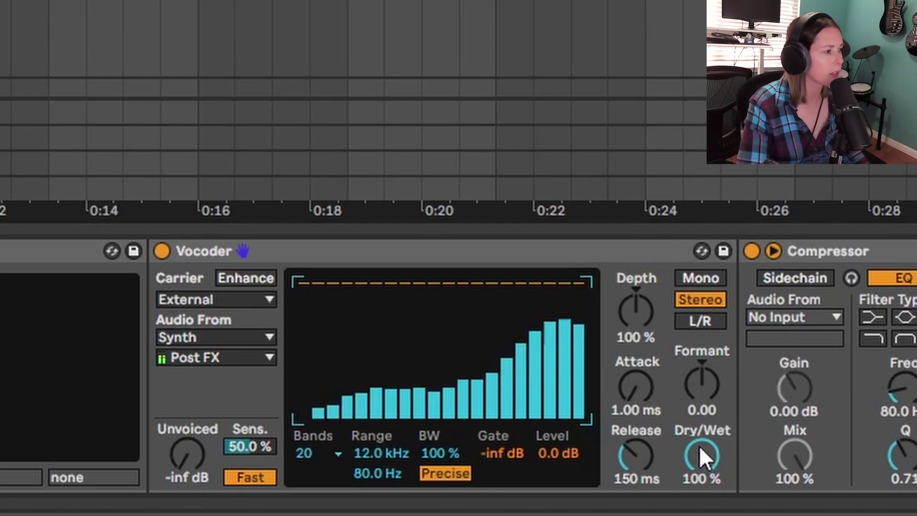
left_click_drag(712, 374, 712, 515)
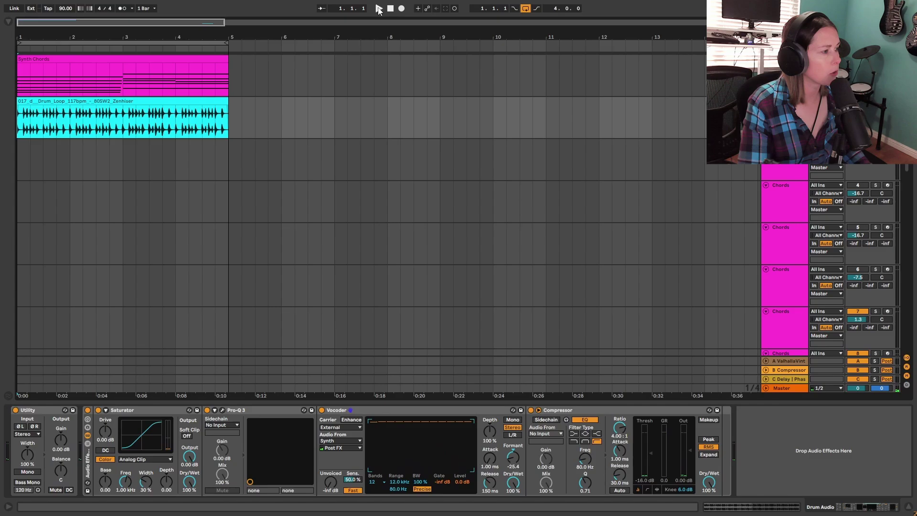
left_click(377, 8)
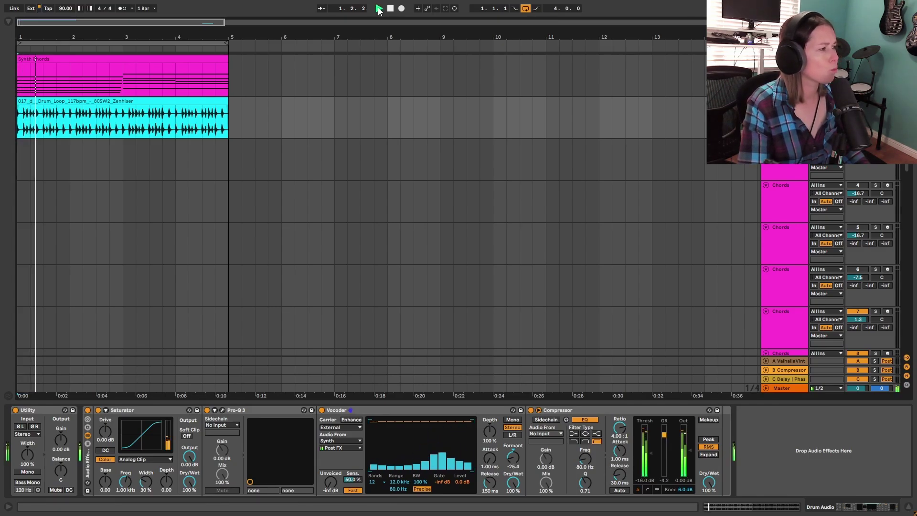